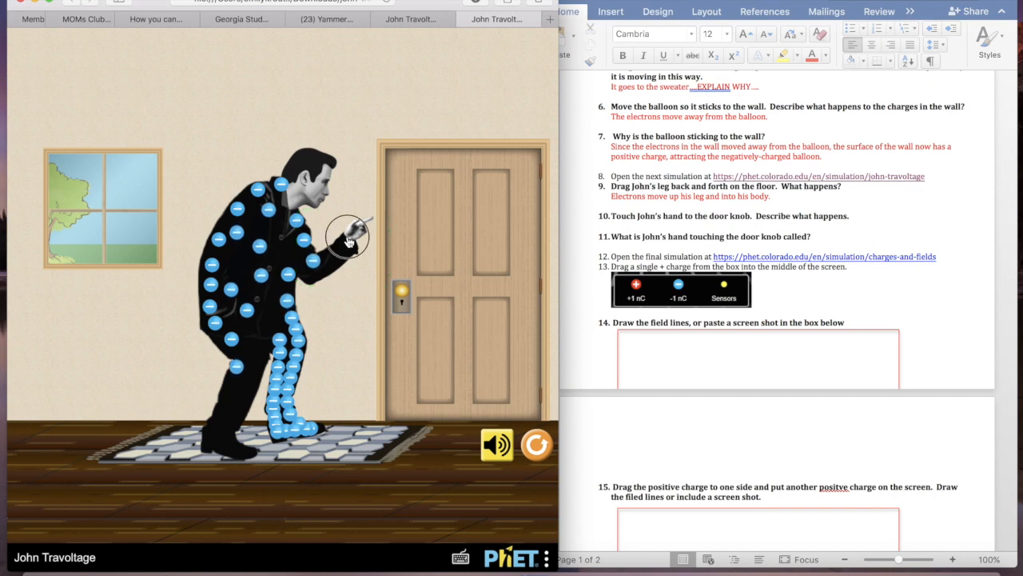
# Move John's hand toward the doorknob and answer question 10 in red with "The electrons move to the doorknob and cause a shock."
pyautogui.moveTo(352, 238); pyautogui.dragTo(375, 266)
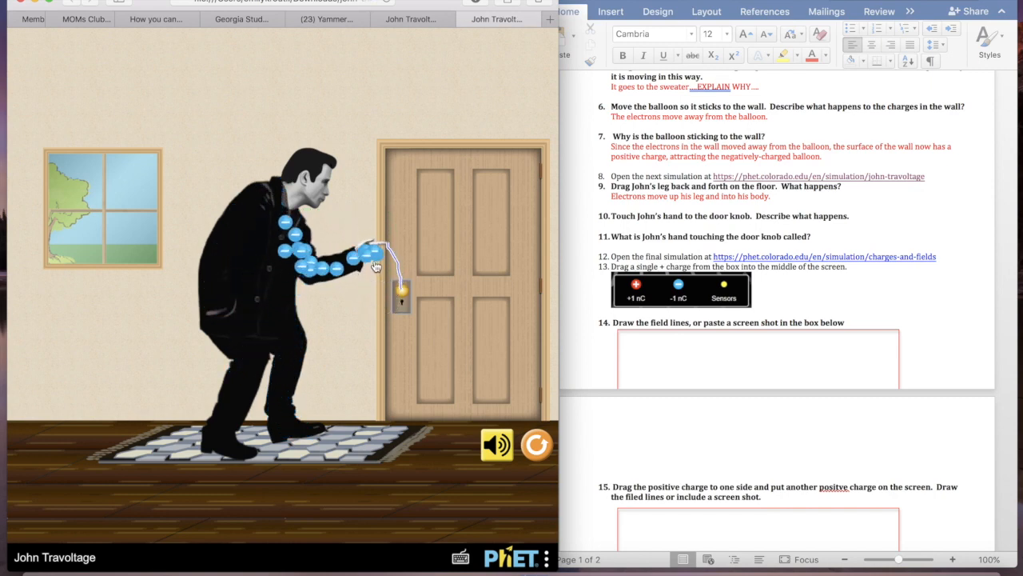
pyautogui.click(702, 227)
pyautogui.press('Return')
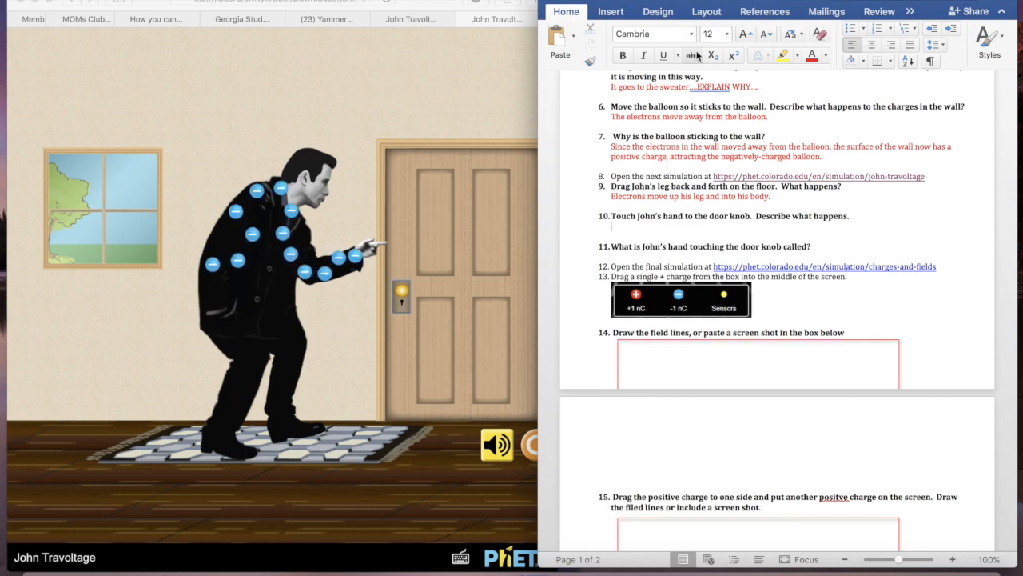
pyautogui.click(813, 56)
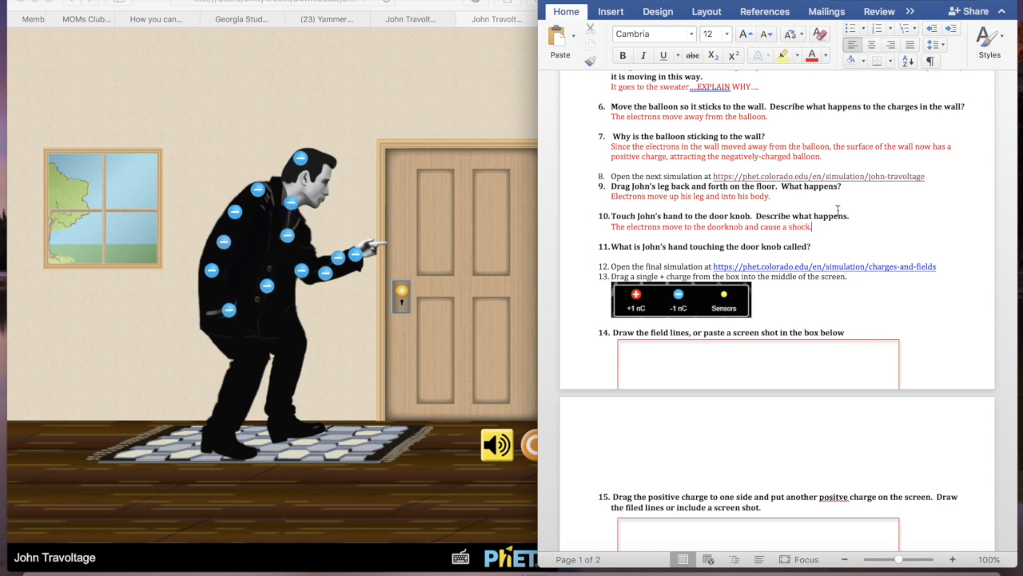
# Touch John's hand to the doorknob again and answer question 11 with "Static electricity."
pyautogui.press('Return')
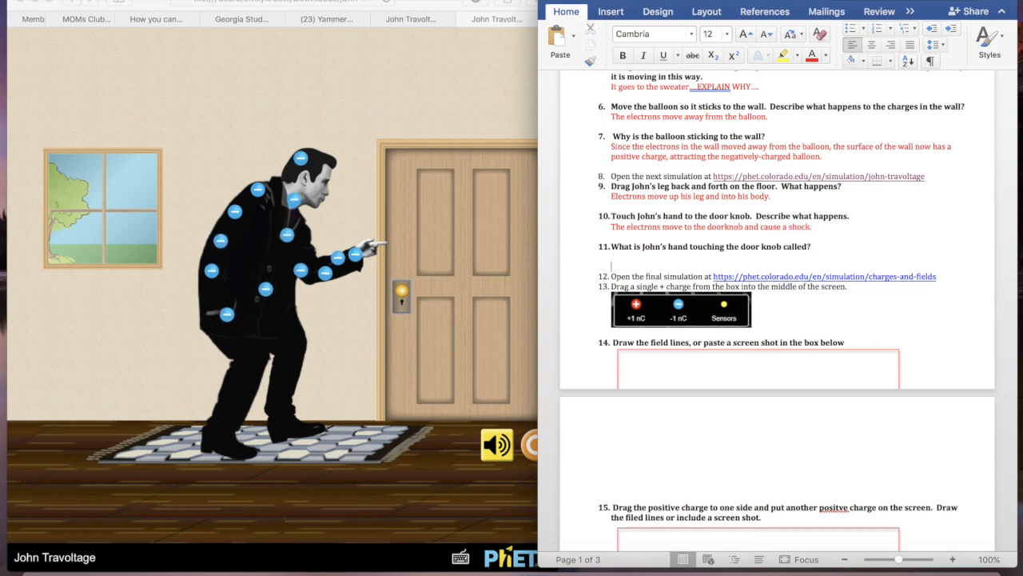
pyautogui.click(398, 244)
pyautogui.moveTo(398, 244); pyautogui.dragTo(386, 304)
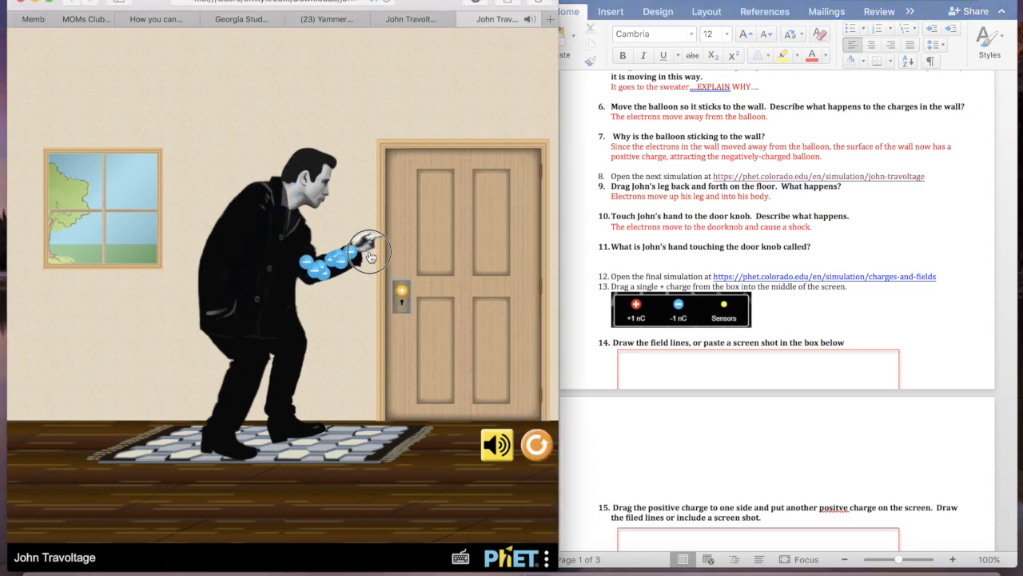
pyautogui.moveTo(400, 310)
pyautogui.mouseDown()
pyautogui.moveTo(380, 282)
pyautogui.moveTo(393, 301)
pyautogui.mouseUp()
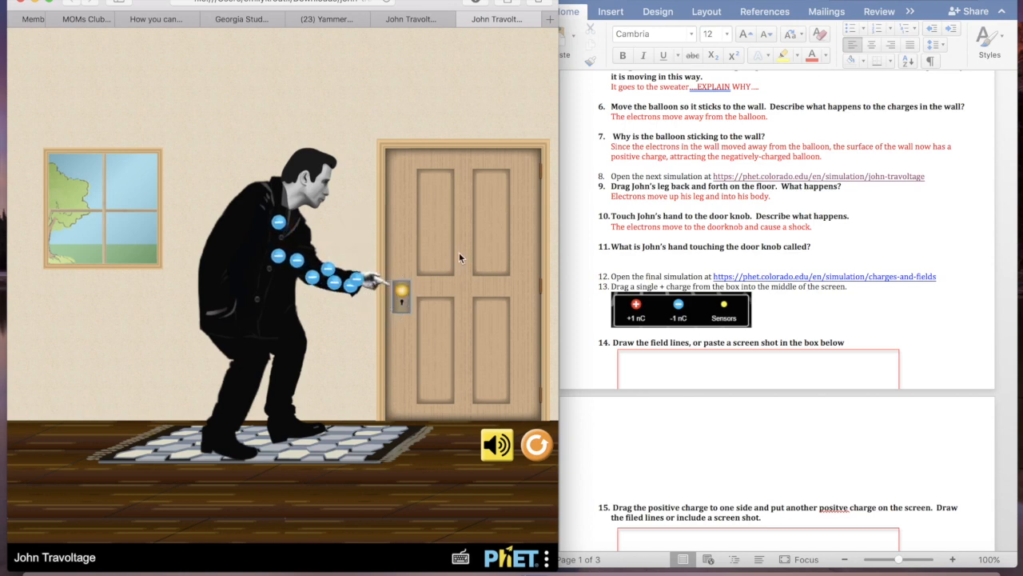
pyautogui.click(654, 258)
pyautogui.write('Stat')
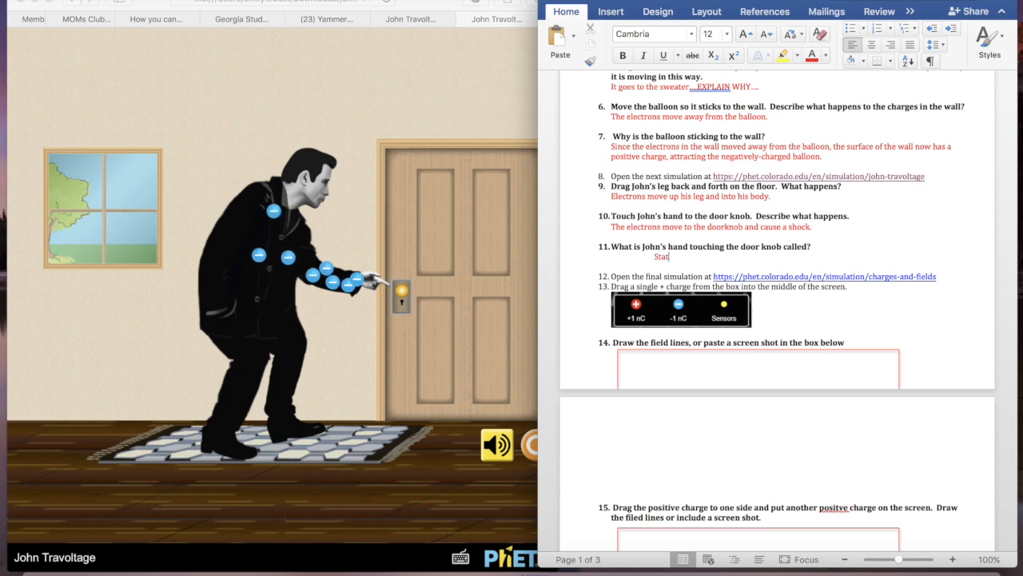
pyautogui.write('ic electricity.')
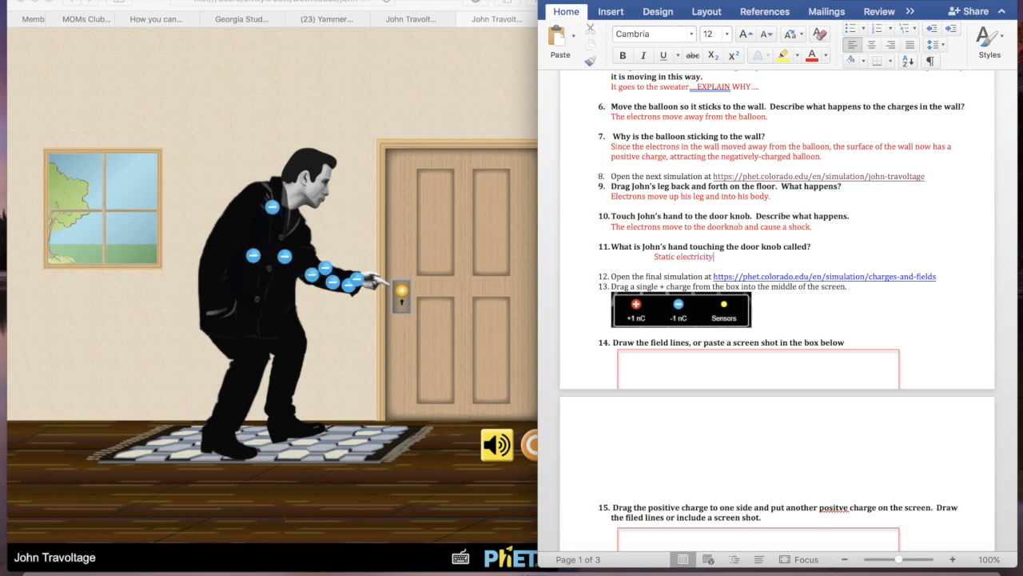
# Follow the link in question 12, download the Charges And Fields simulation and open charges-and-fields_en.html
pyautogui.click(724, 278)
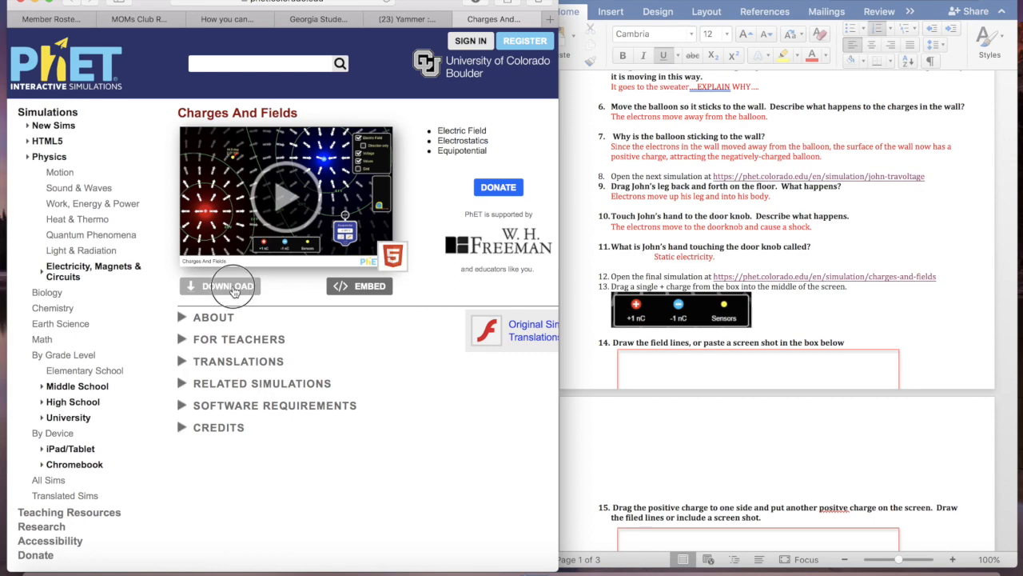
pyautogui.scroll(-3, 616, 274)
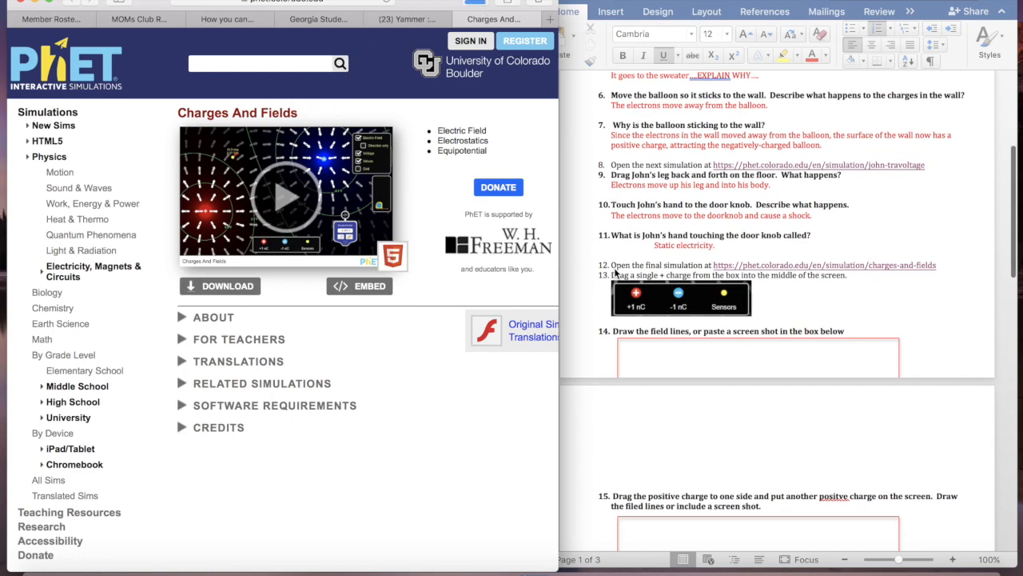
pyautogui.scroll(-1, 616, 273)
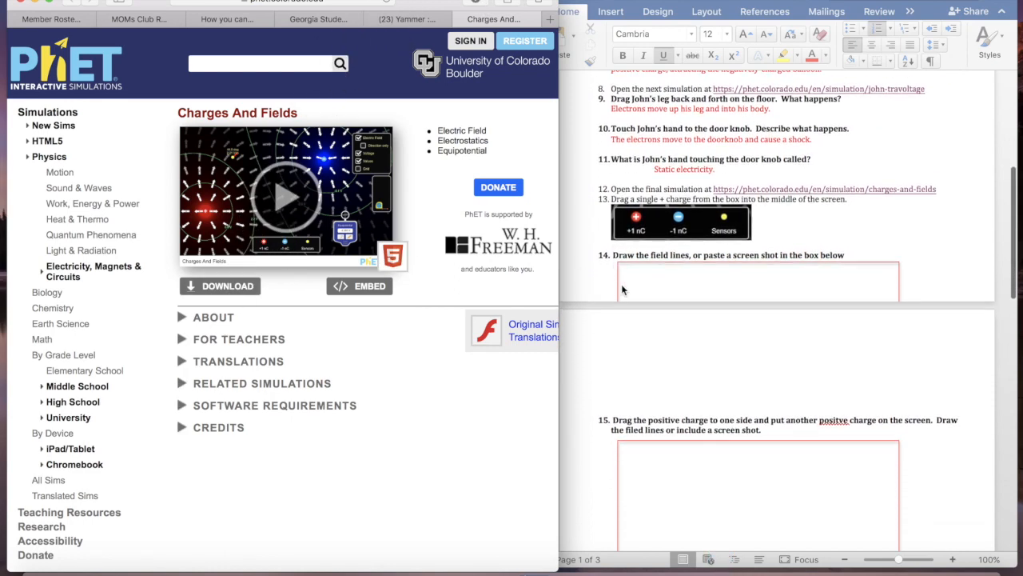
pyautogui.click(723, 563)
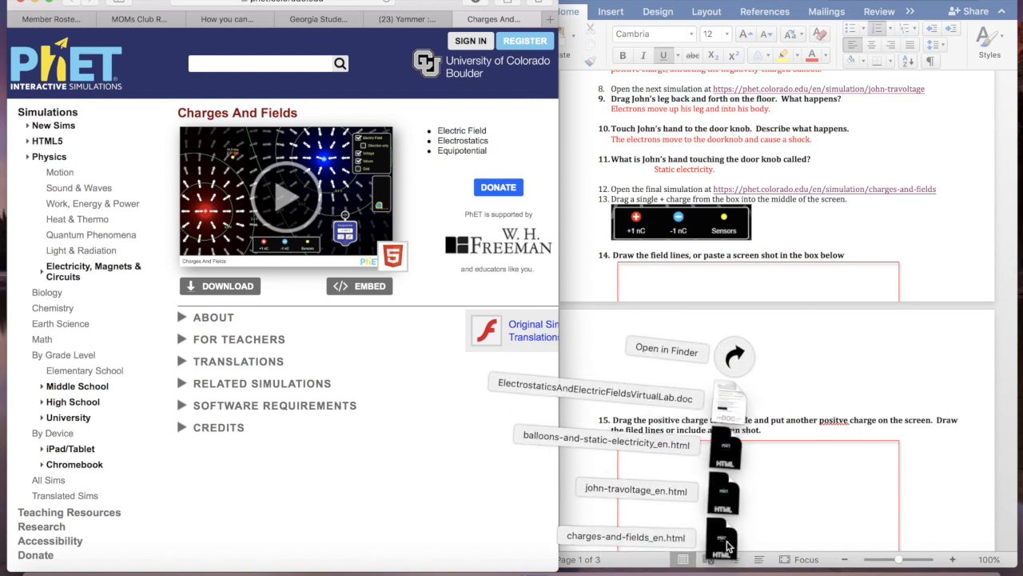
pyautogui.click(724, 540)
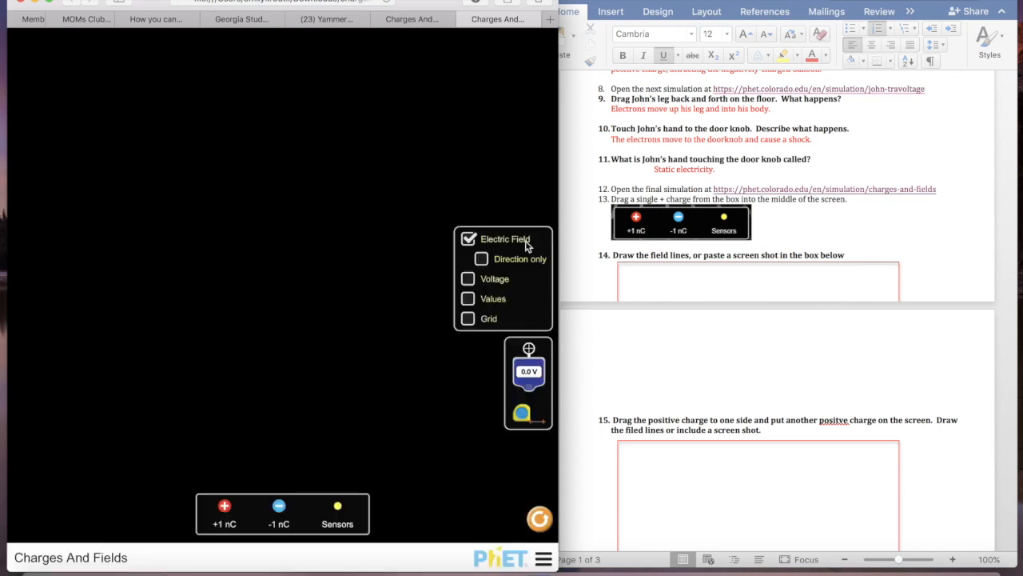
# Place a single +1 nC charge in the middle of the simulation and capture a screenshot of its electric field
pyautogui.scroll(-3, 694, 218)
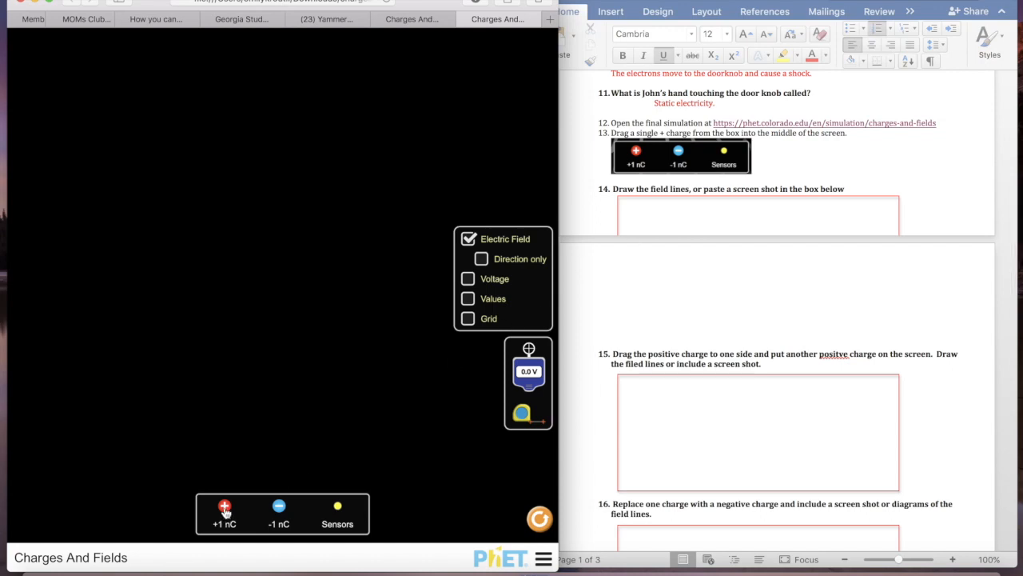
pyautogui.moveTo(224, 508); pyautogui.dragTo(259, 257)
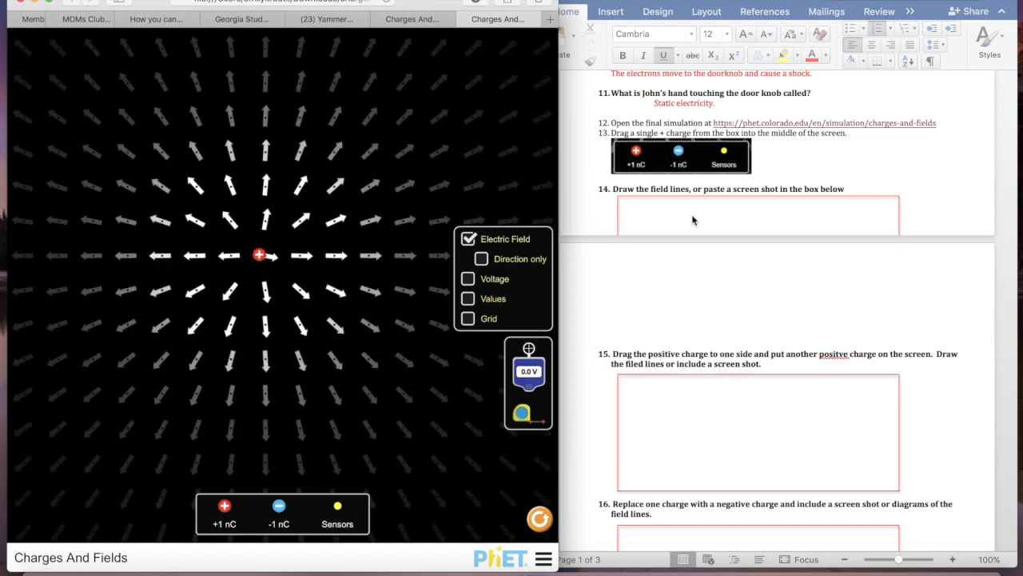
pyautogui.scroll(-3, 692, 220)
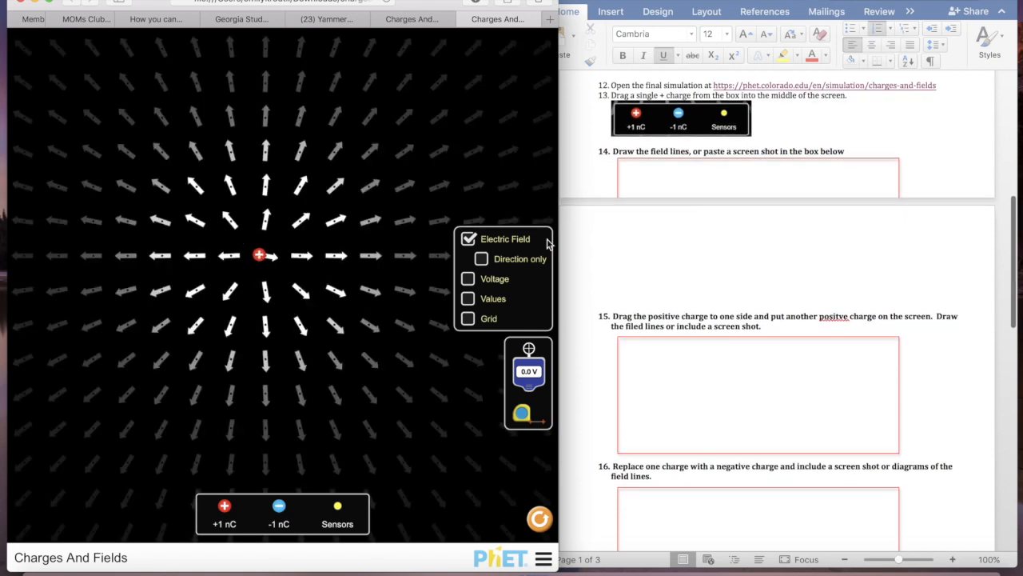
pyautogui.click(692, 165)
pyautogui.click(286, 189)
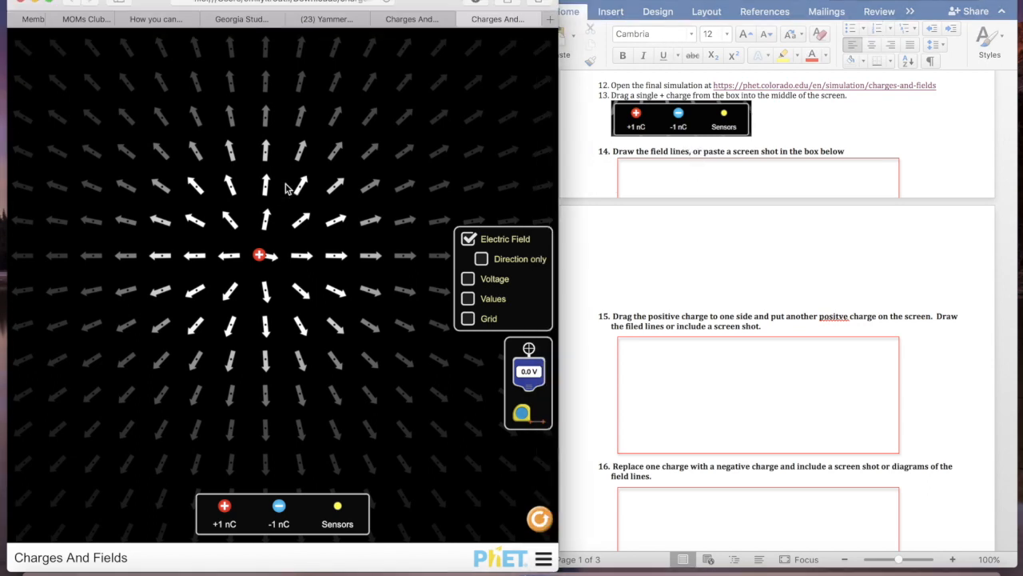
pyautogui.press('super+shift+4')
pyautogui.moveTo(20, 39); pyautogui.dragTo(391, 216)
pyautogui.moveTo(421, 284); pyautogui.dragTo(548, 538)
# Remove the blank lines below question 14 in the worksheet
pyautogui.click(693, 166)
pyautogui.moveTo(692, 166); pyautogui.dragTo(778, 289)
pyautogui.press('BackSpace')
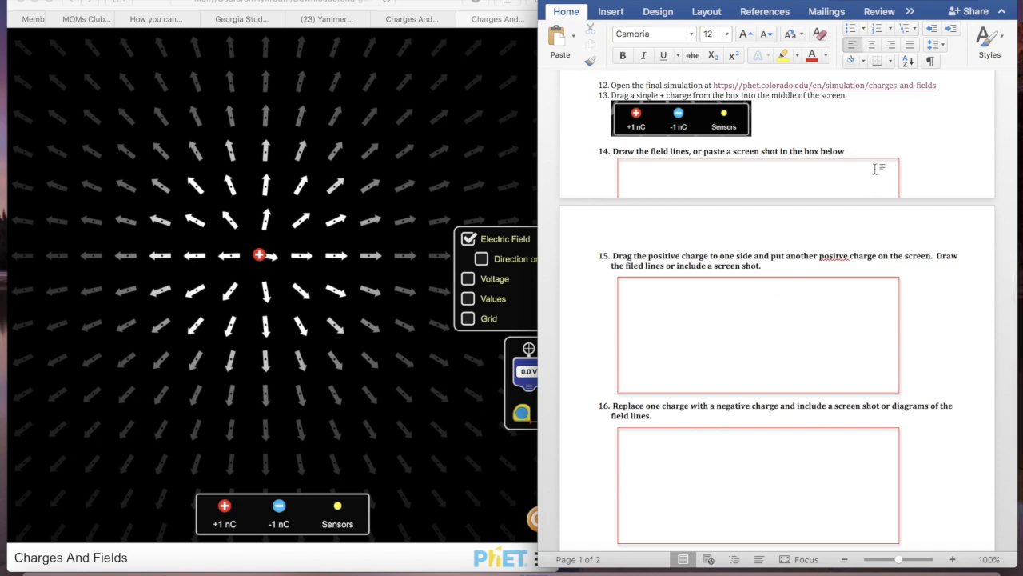
pyautogui.write('Electrons (-): Protons (+):')
pyautogui.moveTo(663, 236); pyautogui.dragTo(596, 154)
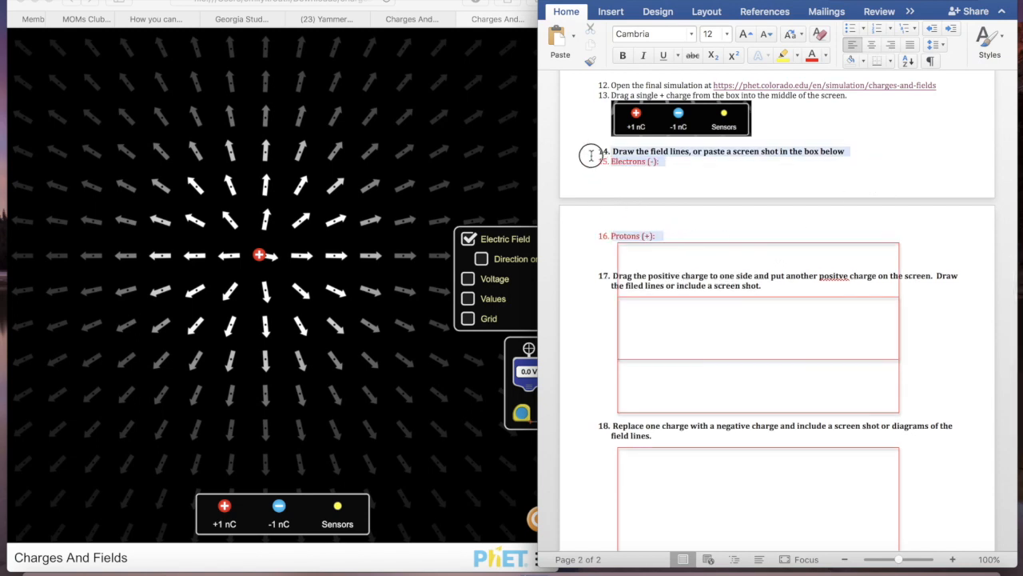
pyautogui.click(658, 181)
pyautogui.moveTo(670, 234); pyautogui.dragTo(594, 167)
pyautogui.press('BackSpace')
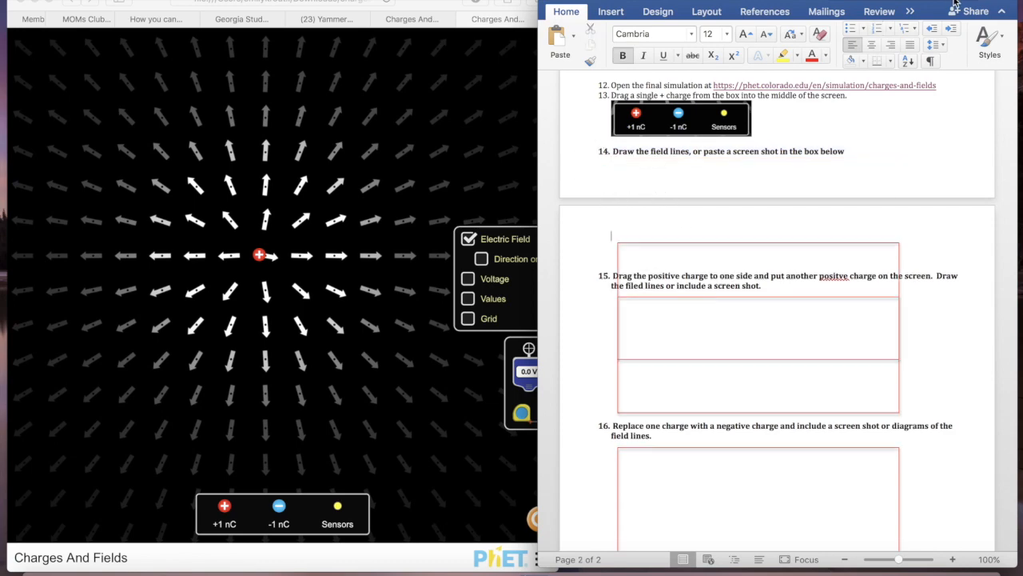
# Insert the desktop screenshot of the single-charge field below question 14 and shrink it to about half its width
pyautogui.moveTo(956, 4); pyautogui.dragTo(703, 2)
pyautogui.moveTo(962, 9); pyautogui.dragTo(555, 224)
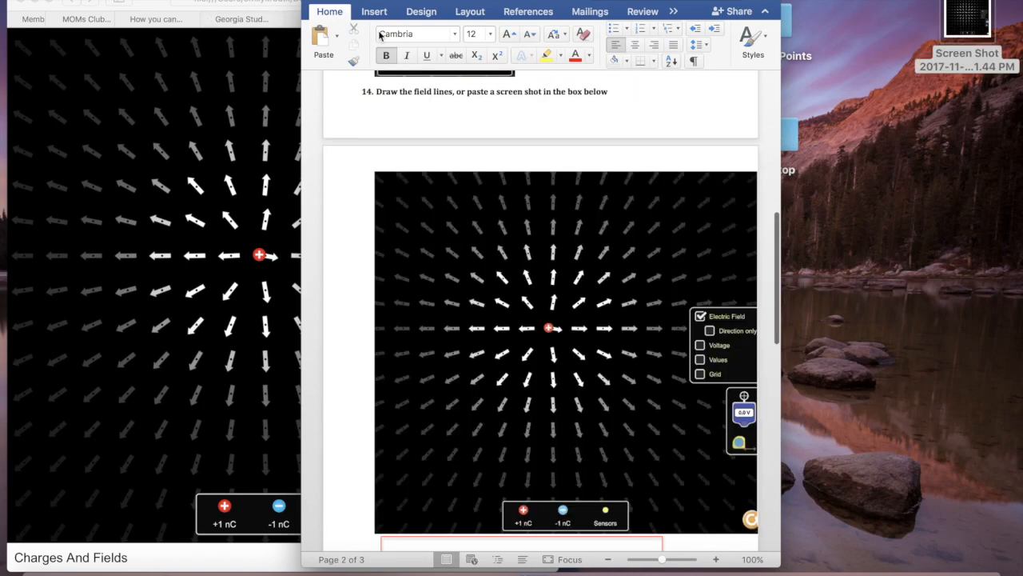
pyautogui.click(544, 380)
pyautogui.click(377, 177)
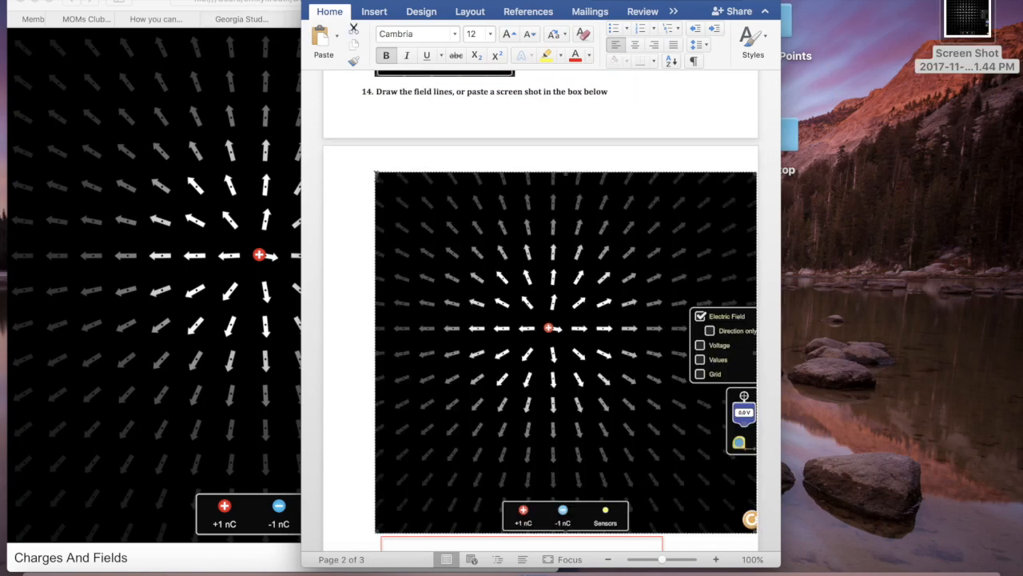
pyautogui.click(380, 181)
pyautogui.moveTo(379, 180); pyautogui.dragTo(638, 352)
pyautogui.click(677, 238)
pyautogui.click(631, 358)
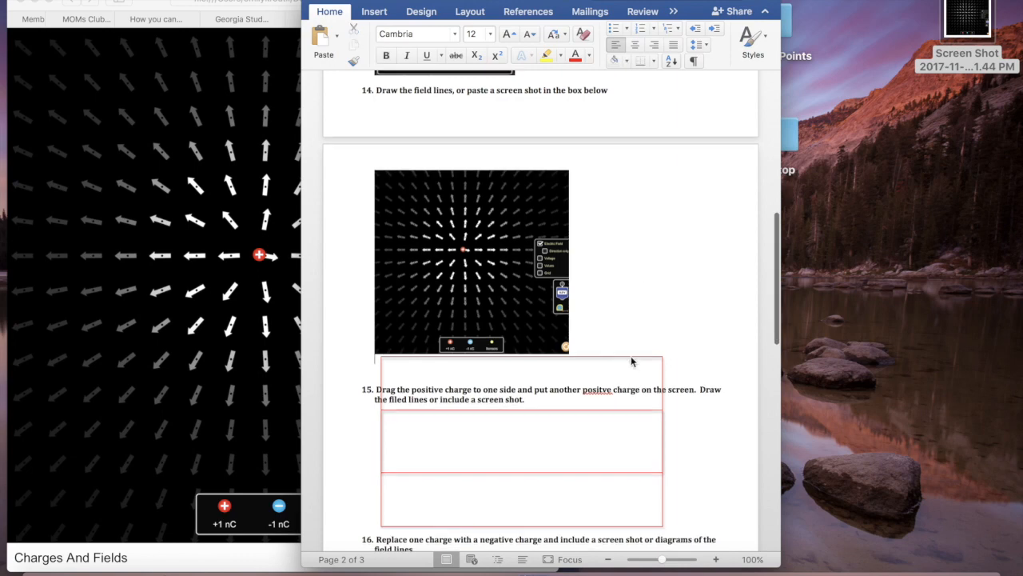
# Move the positive charge to one side of the simulation and place a second +1 nC charge on the opposite side
pyautogui.scroll(-5, 631, 359)
pyautogui.moveTo(704, 4); pyautogui.dragTo(946, 3)
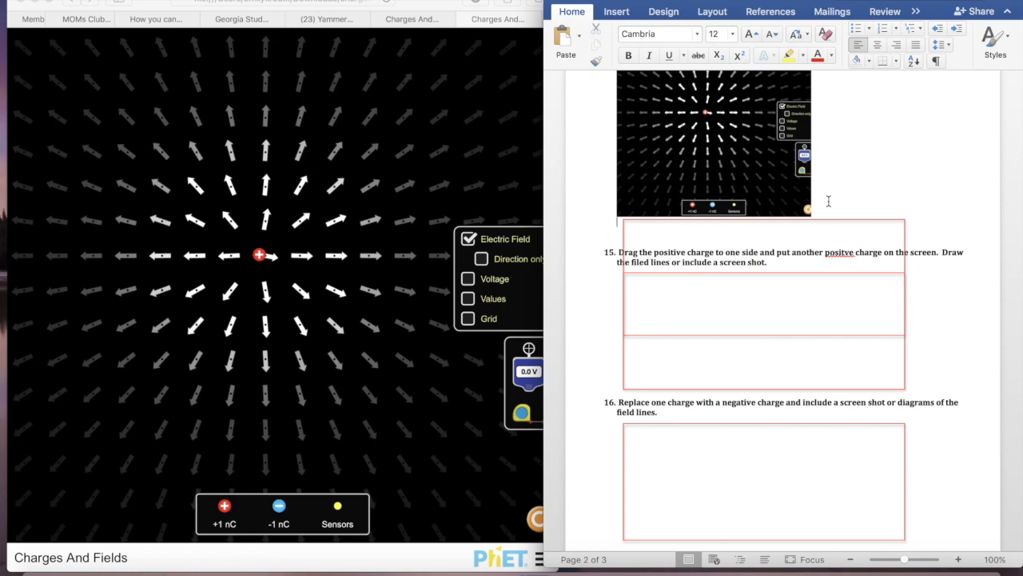
pyautogui.click(256, 254)
pyautogui.moveTo(257, 261); pyautogui.dragTo(124, 254)
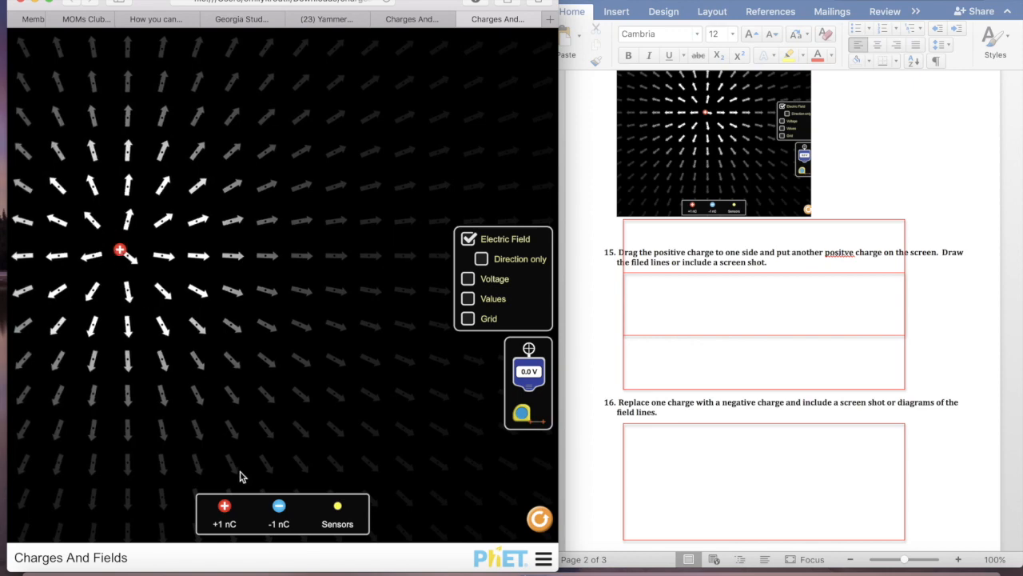
pyautogui.moveTo(227, 506); pyautogui.dragTo(354, 260)
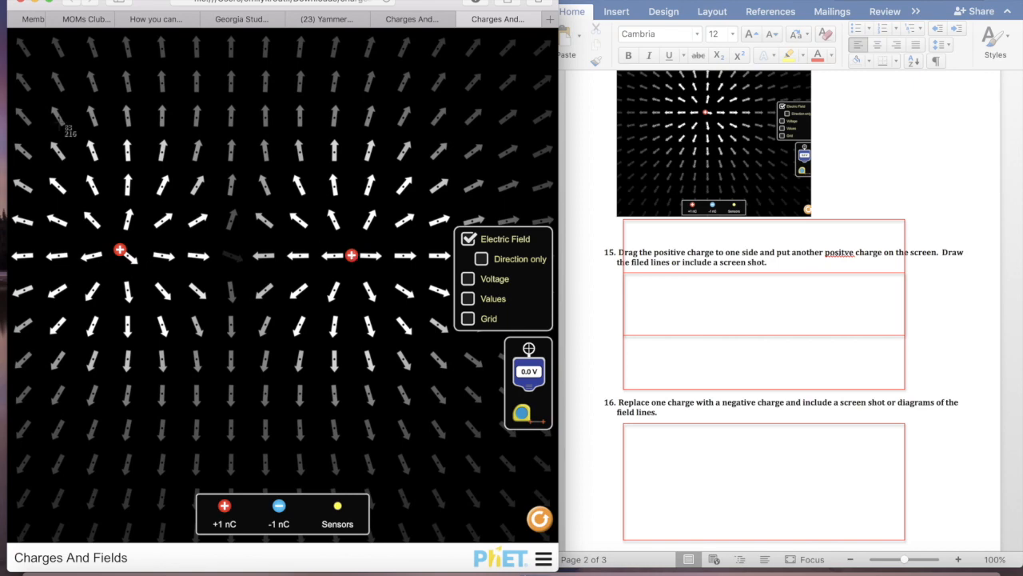
# Capture a screenshot of the two-charge field and insert it into the worksheet for question 15
pyautogui.moveTo(12, 79); pyautogui.dragTo(555, 542)
pyautogui.moveTo(767, 2); pyautogui.dragTo(576, 3)
pyautogui.moveTo(971, 104); pyautogui.dragTo(448, 278)
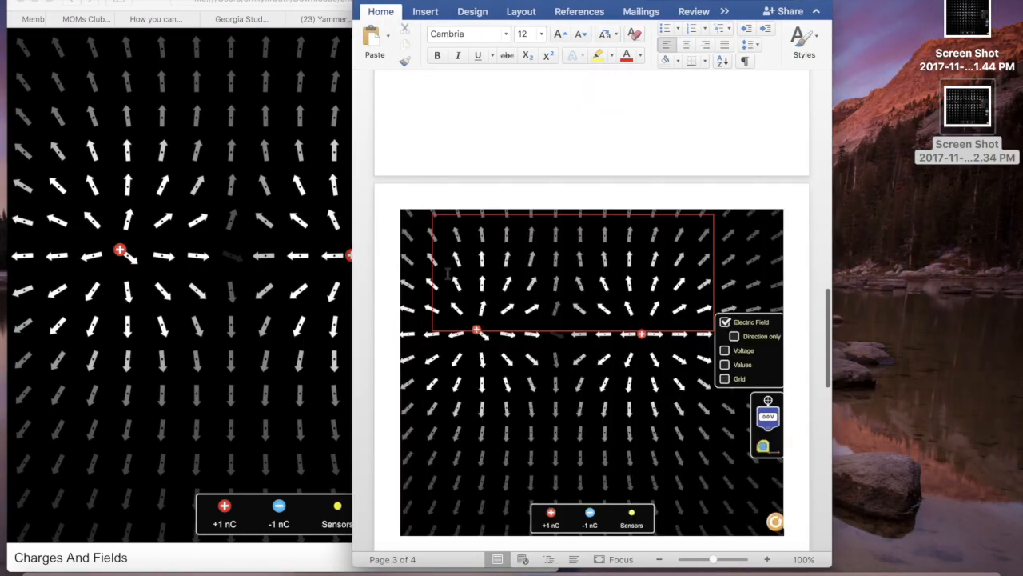
# Shrink the two-charge screenshot to about 3.44" wide and 2.93" high so it fits below question 15
pyautogui.moveTo(399, 207); pyautogui.dragTo(617, 390)
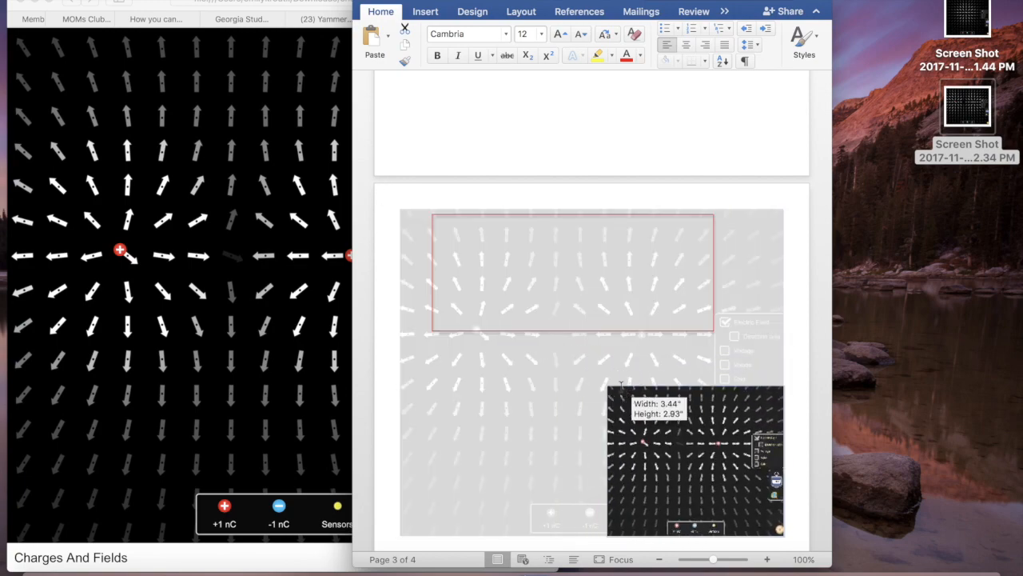
pyautogui.scroll(5, 599, 293)
pyautogui.scroll(2, 601, 294)
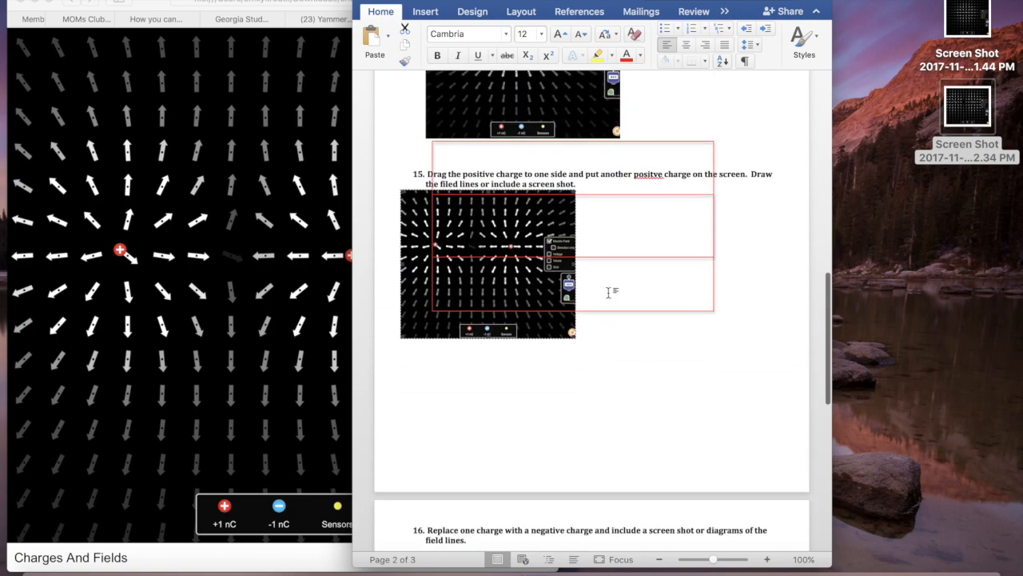
# Delete the two red placeholder boxes overlapping question 15 and correct "positve" to "positive" in its text
pyautogui.moveTo(637, 312); pyautogui.dragTo(718, 351)
pyautogui.press('Delete')
pyautogui.click(666, 260)
pyautogui.press('Delete')
pyautogui.click(525, 234)
pyautogui.moveTo(519, 236); pyautogui.dragTo(538, 237)
pyautogui.scroll(-2, 647, 252)
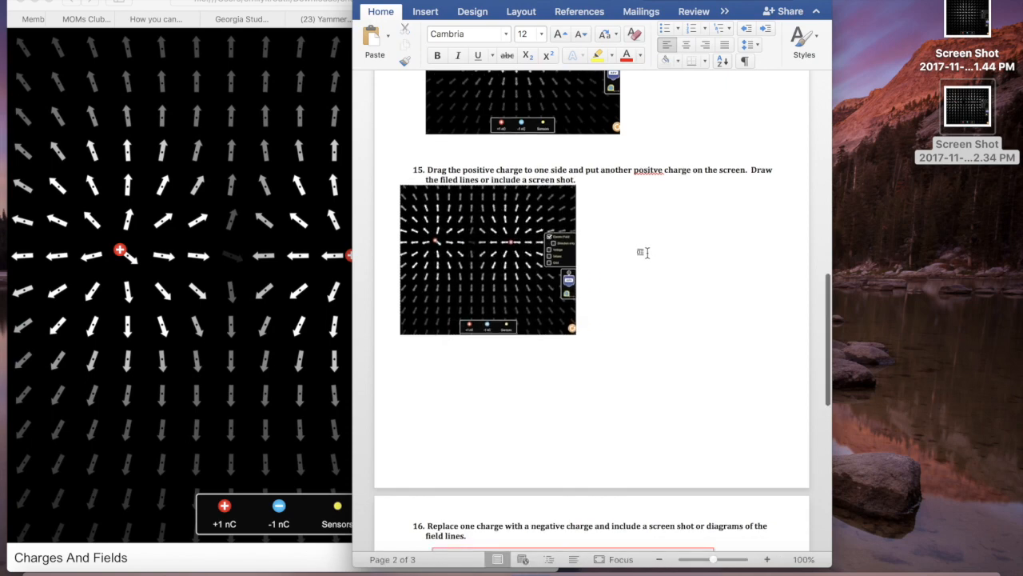
pyautogui.click(652, 144)
pyautogui.write('i')
pyautogui.scroll(5, 649, 172)
pyautogui.scroll(3, 648, 170)
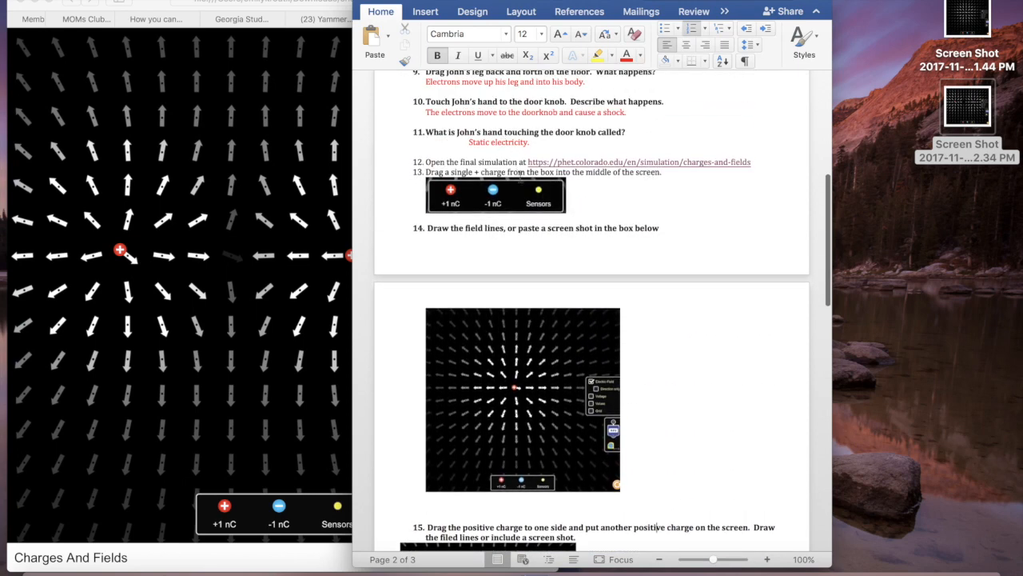
pyautogui.scroll(-1, 580, 224)
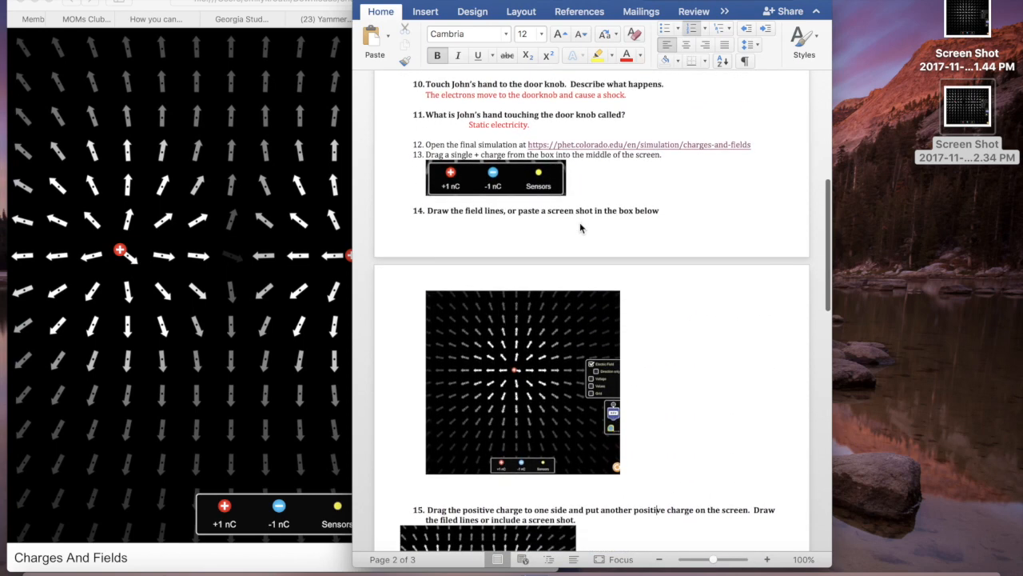
pyautogui.scroll(5, 579, 224)
pyautogui.scroll(-15, 581, 227)
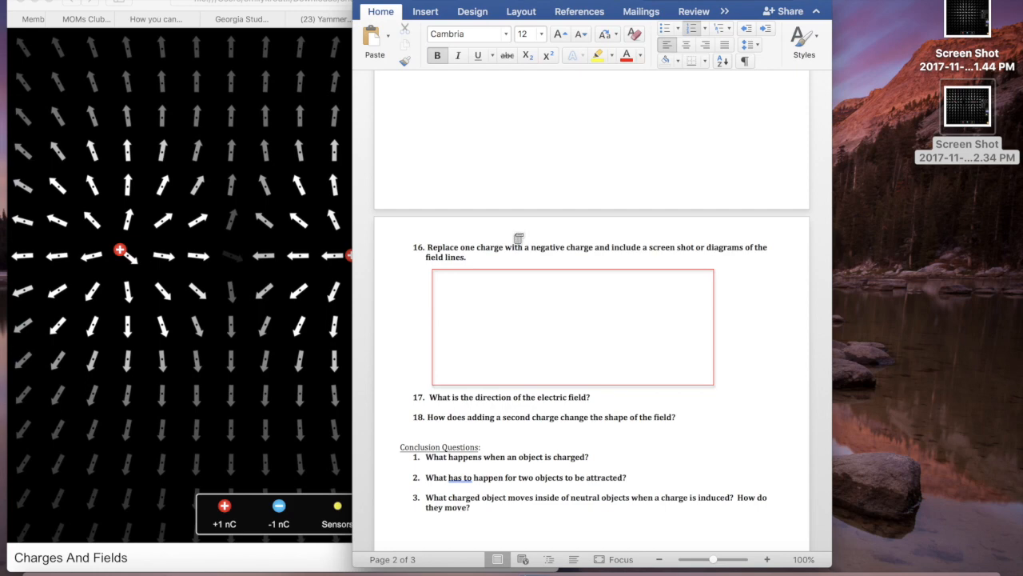
pyautogui.click(234, 328)
pyautogui.moveTo(360, 252); pyautogui.dragTo(419, 334)
pyautogui.rightClick(419, 334)
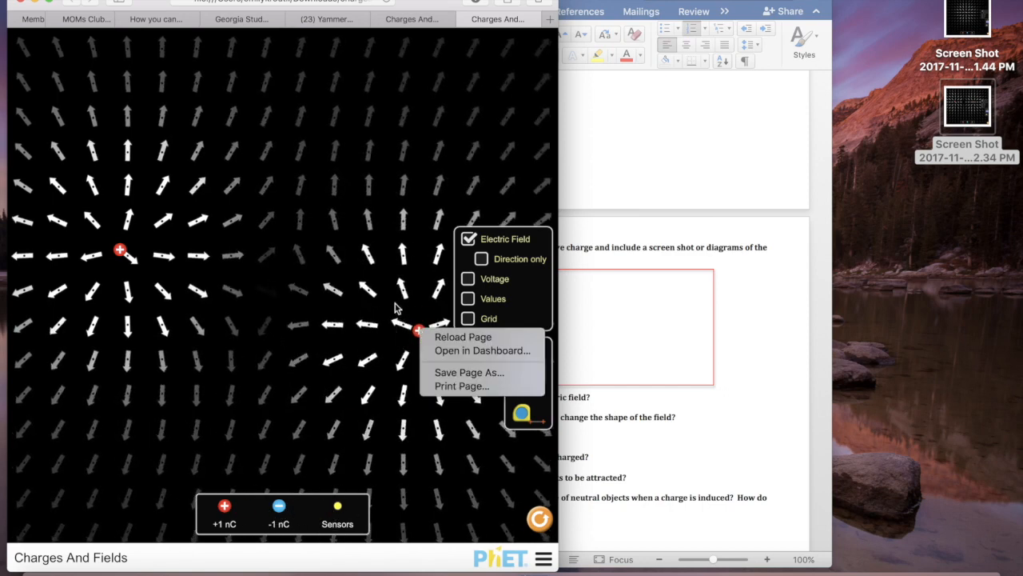
pyautogui.click(413, 334)
pyautogui.moveTo(419, 334); pyautogui.dragTo(415, 336)
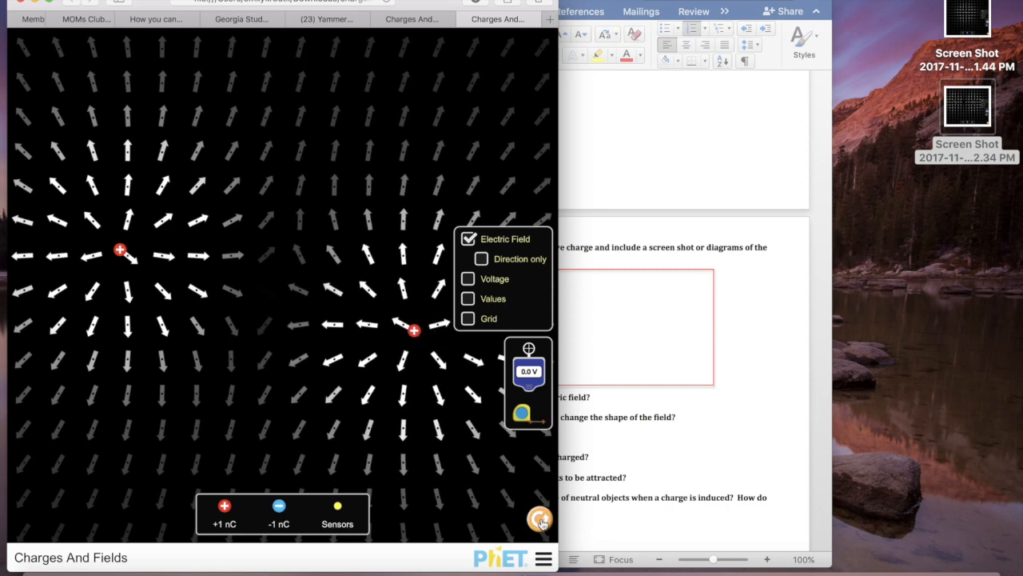
# Reset the simulation, then place a +1 nC charge on one side and a -1 nC charge level with it on the opposite side
pyautogui.click(540, 519)
pyautogui.moveTo(224, 506); pyautogui.dragTo(105, 255)
pyautogui.moveTo(280, 503); pyautogui.dragTo(359, 258)
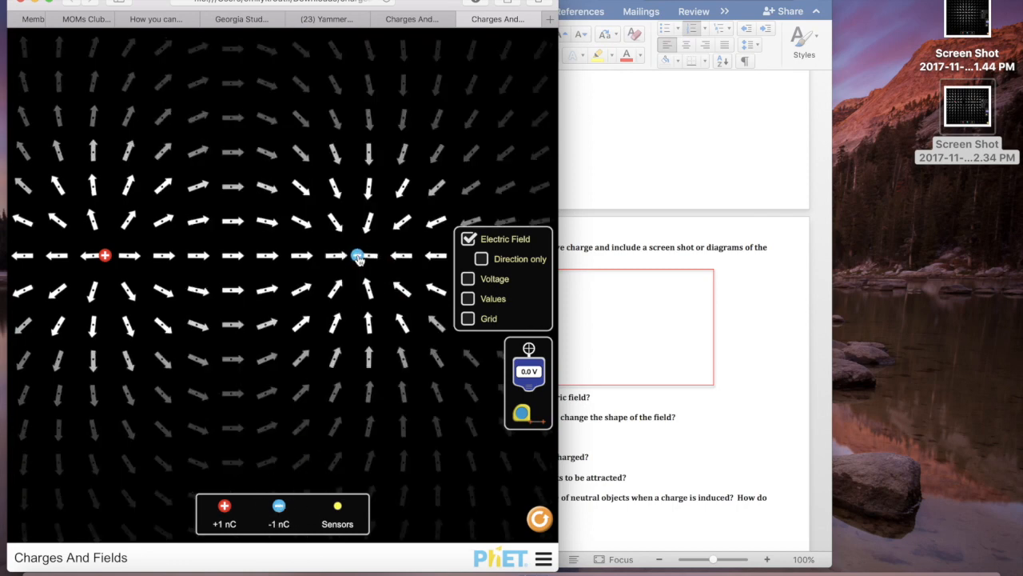
# Capture a screenshot of the simulation area showing the field between the positive and negative charges
pyautogui.click(744, 290)
pyautogui.click(168, 203)
pyautogui.moveTo(6, 72); pyautogui.dragTo(549, 527)
pyautogui.click(736, 301)
# Replace the empty red box under question 16 with the new field screenshot and shrink the picture
pyautogui.click(661, 274)
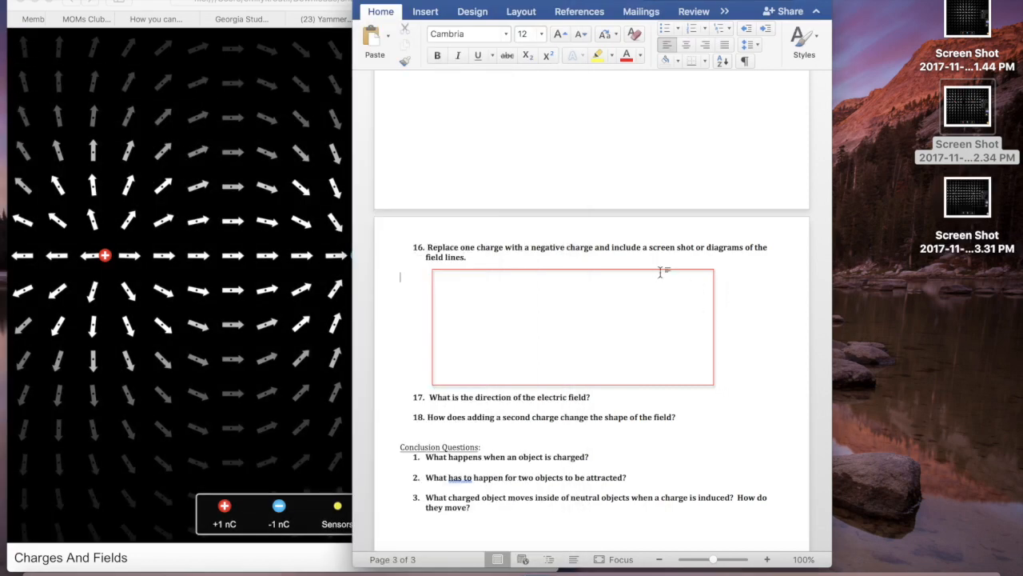
pyautogui.click(657, 269)
pyautogui.press('BackSpace')
pyautogui.moveTo(960, 200); pyautogui.dragTo(522, 279)
pyautogui.moveTo(402, 208); pyautogui.dragTo(585, 364)
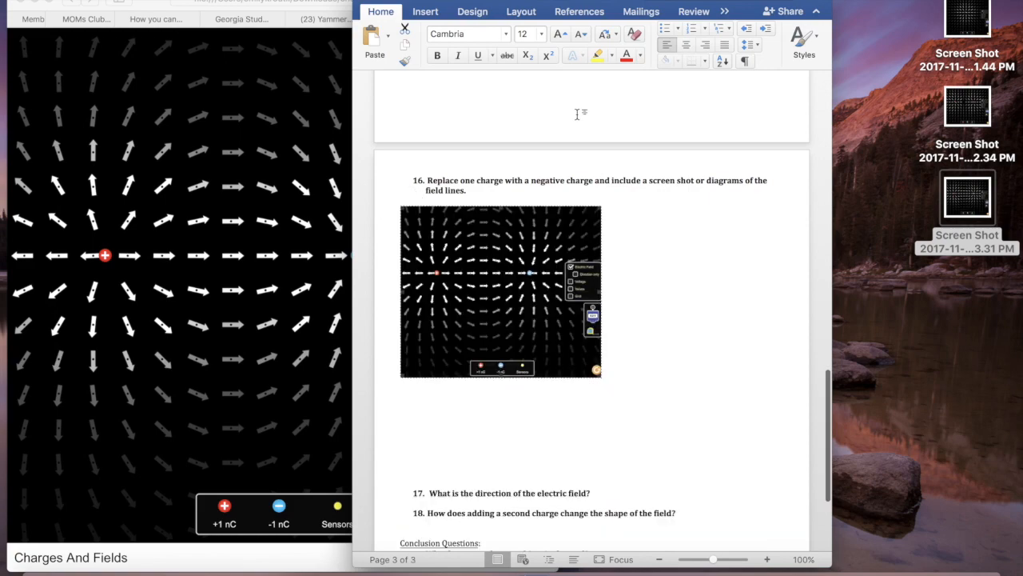
# Delete the extra blank lines between the question 16 screenshot and question 17
pyautogui.click(491, 447)
pyautogui.press('BackSpace')
pyautogui.press('BackSpace')
pyautogui.press('BackSpace')
pyautogui.press('BackSpace')
pyautogui.press('BackSpace')
pyautogui.press('BackSpace')
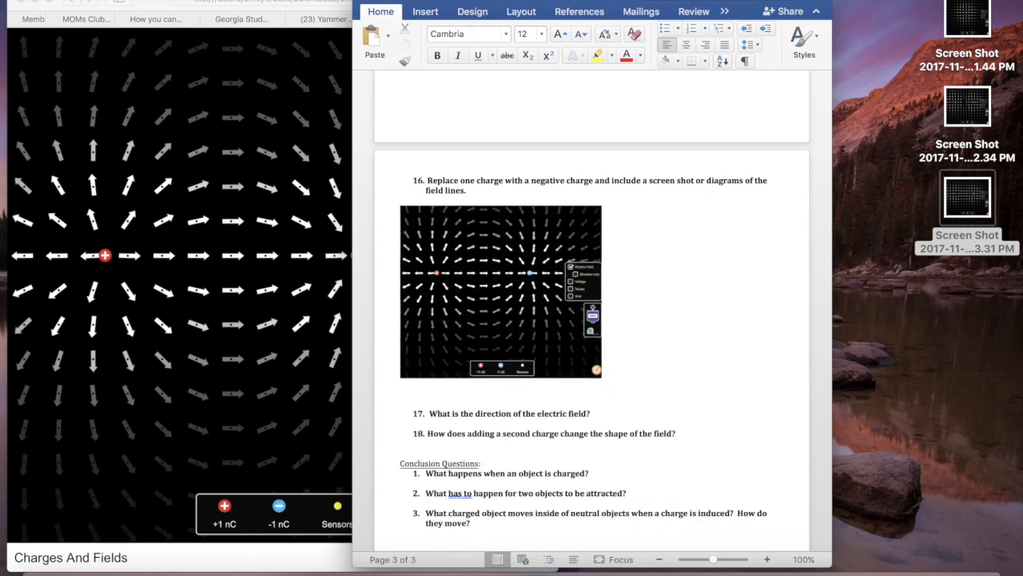
# Move the worksheet window beside the simulation and answer question 17 in red: "Towards the electron/negative charge."
pyautogui.moveTo(411, 2); pyautogui.dragTo(623, 2)
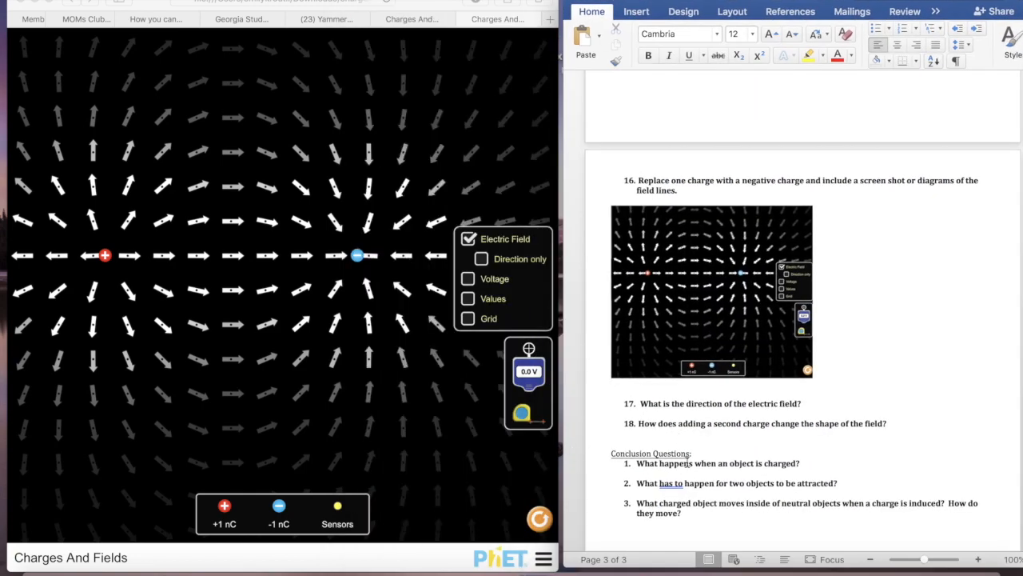
pyautogui.press('Return')
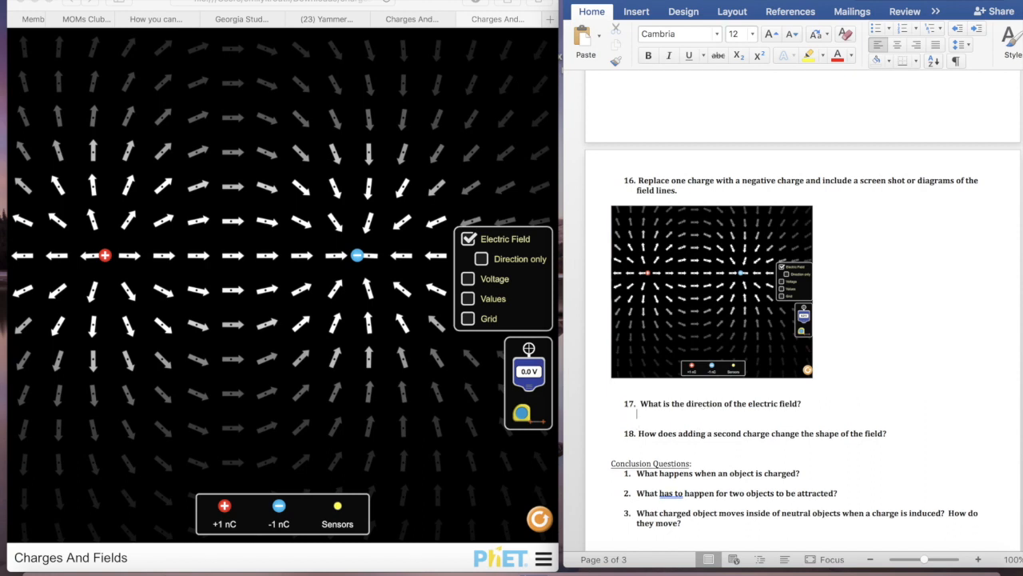
pyautogui.click(837, 55)
pyautogui.write('towards the electron/negative charge.')
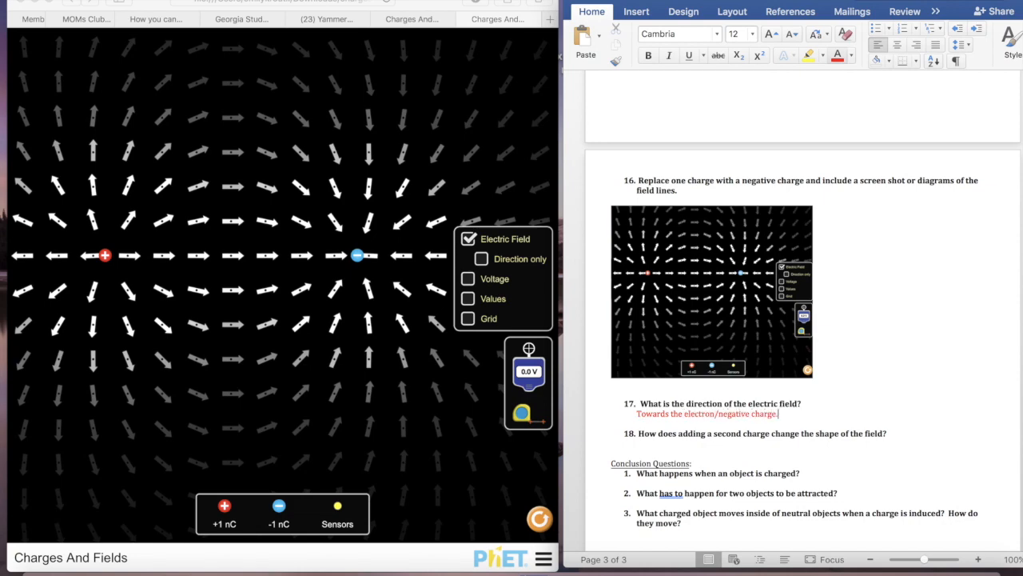
# Extend the question 17 answer after "negative charge" with "OR away from the positive charge."
pyautogui.click(702, 448)
pyautogui.scroll(10, 683, 318)
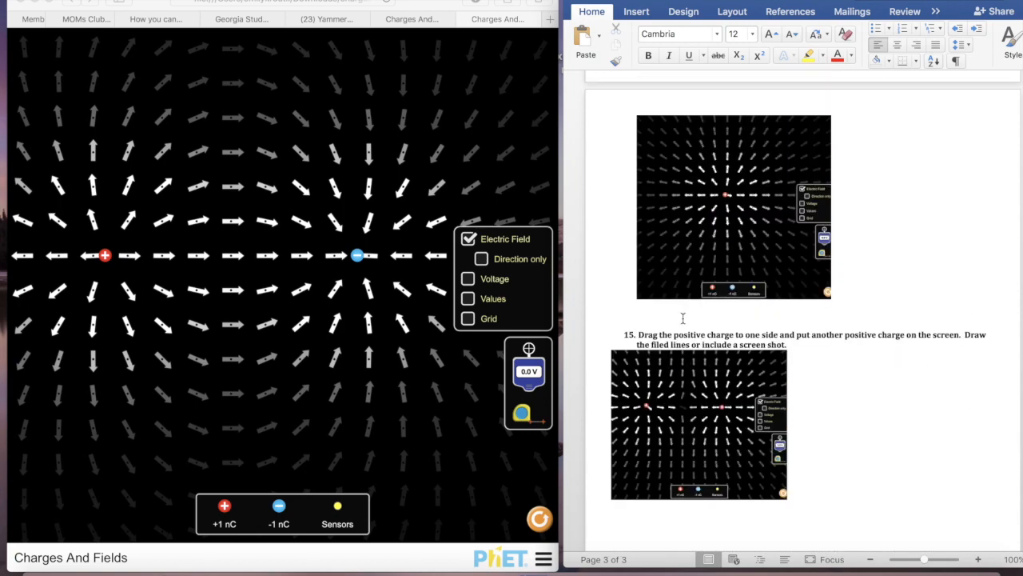
pyautogui.scroll(-10, 718, 184)
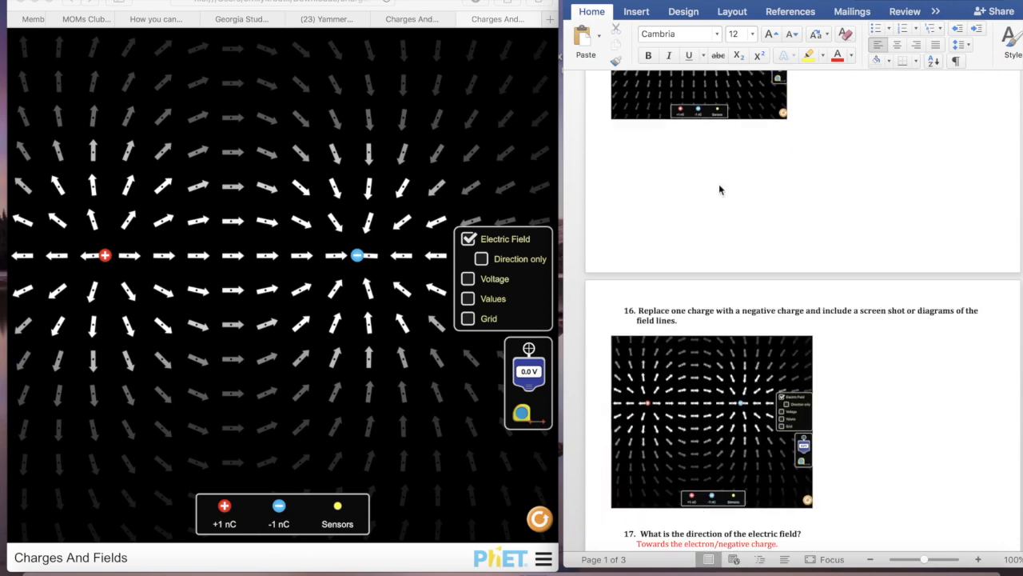
pyautogui.click(788, 426)
pyautogui.press('BackSpace')
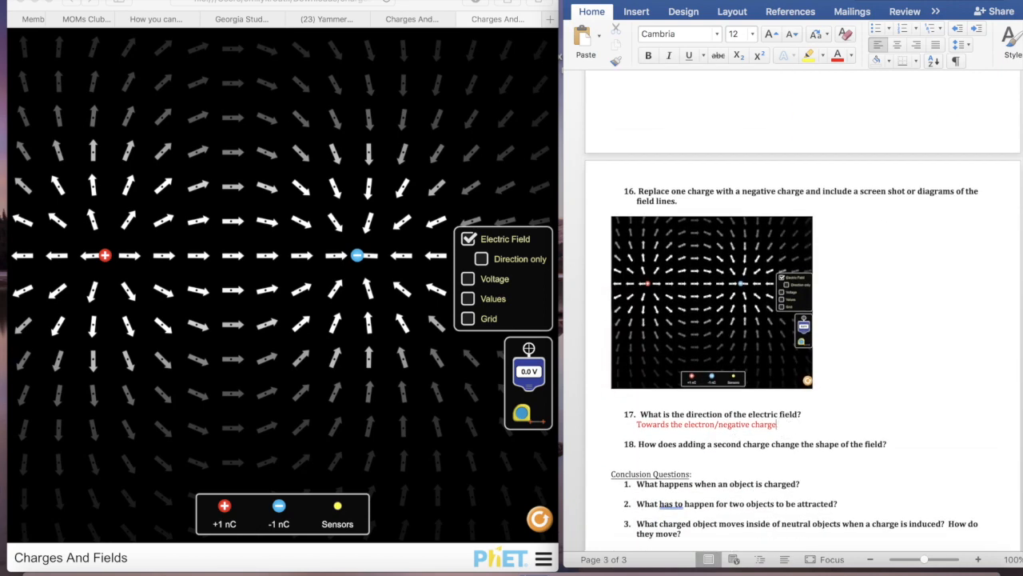
pyautogui.write('OR away from the positive charge.')
# Enter the red text "DESCRIBE WHAT THE PICTURES OF TWO CHARGES LOOK DIFFERENT" under question 18
pyautogui.scroll(5, 774, 259)
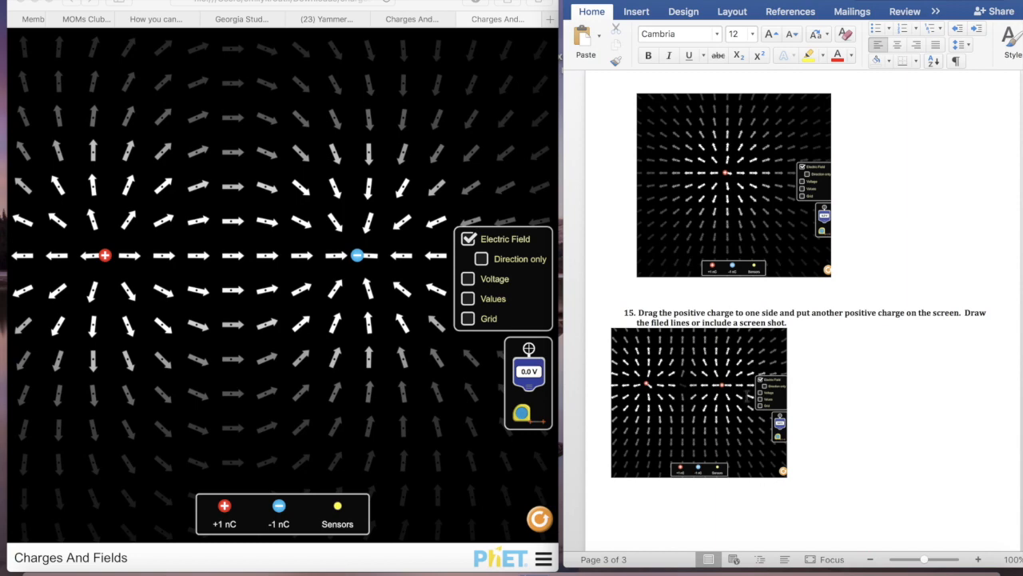
pyautogui.scroll(-5, 743, 485)
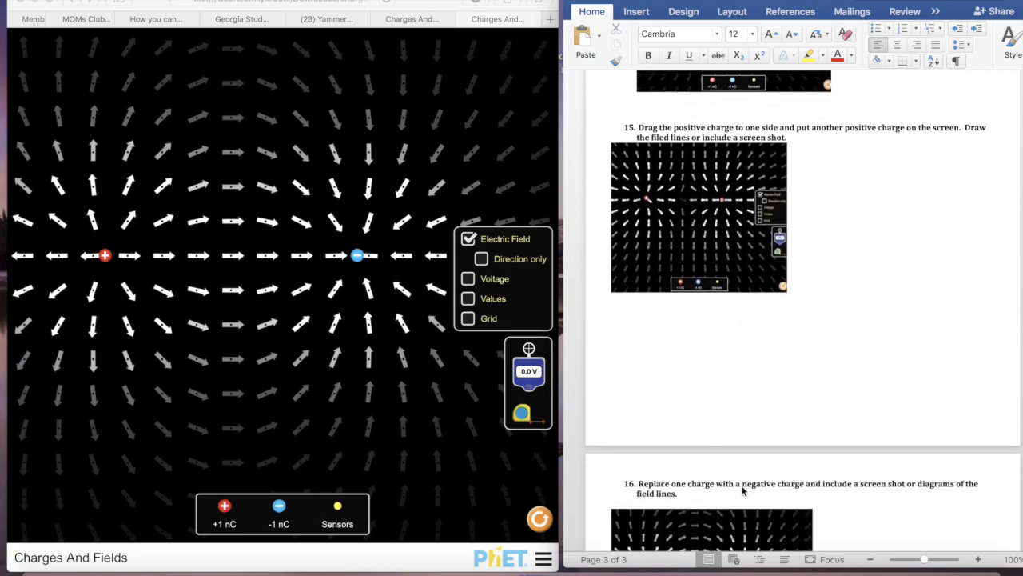
pyautogui.scroll(-5, 743, 491)
pyautogui.scroll(5, 742, 491)
pyautogui.scroll(-8, 742, 491)
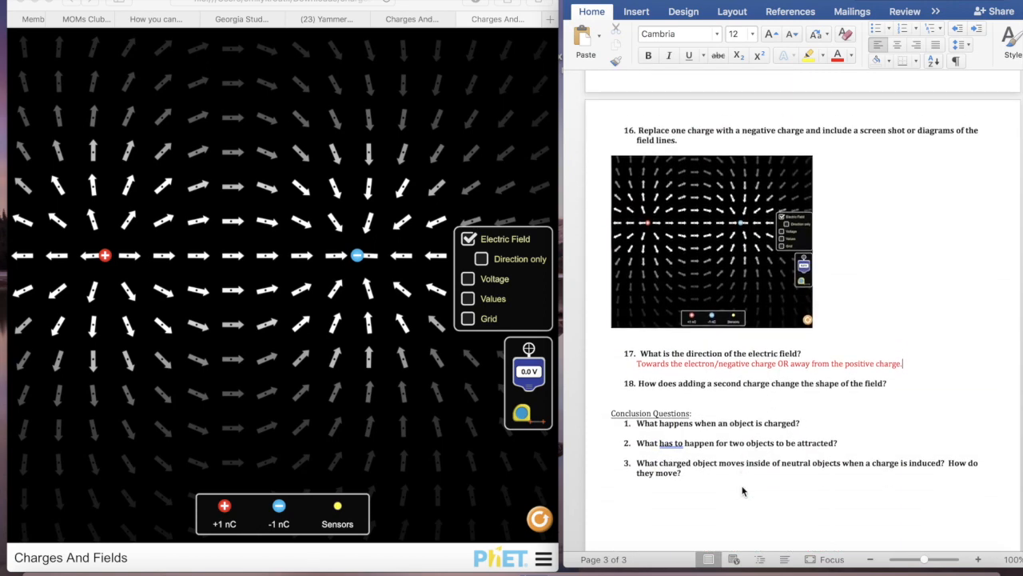
pyautogui.click(678, 377)
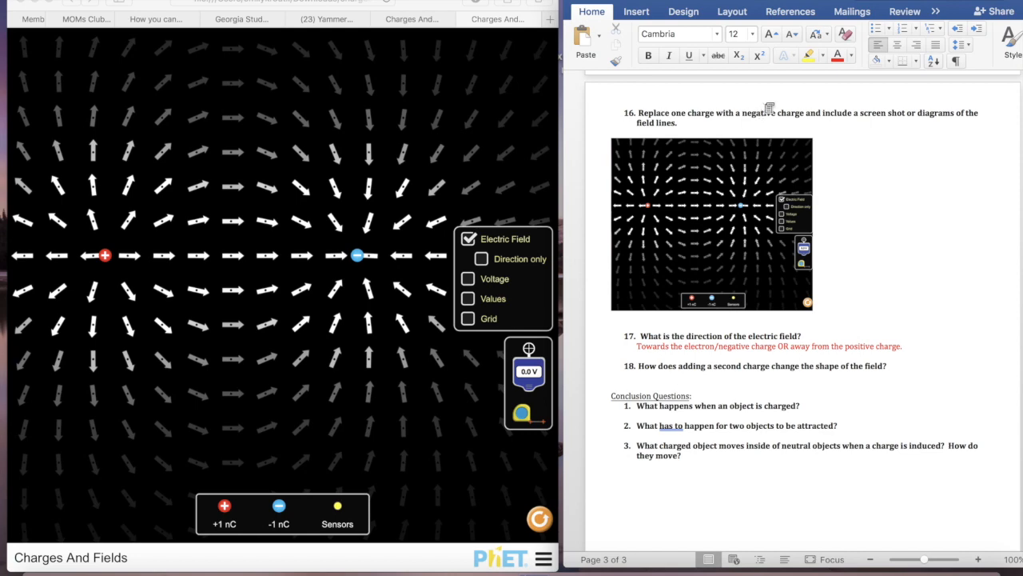
pyautogui.click(838, 56)
pyautogui.write('DESCRIBE WHAT THE ')
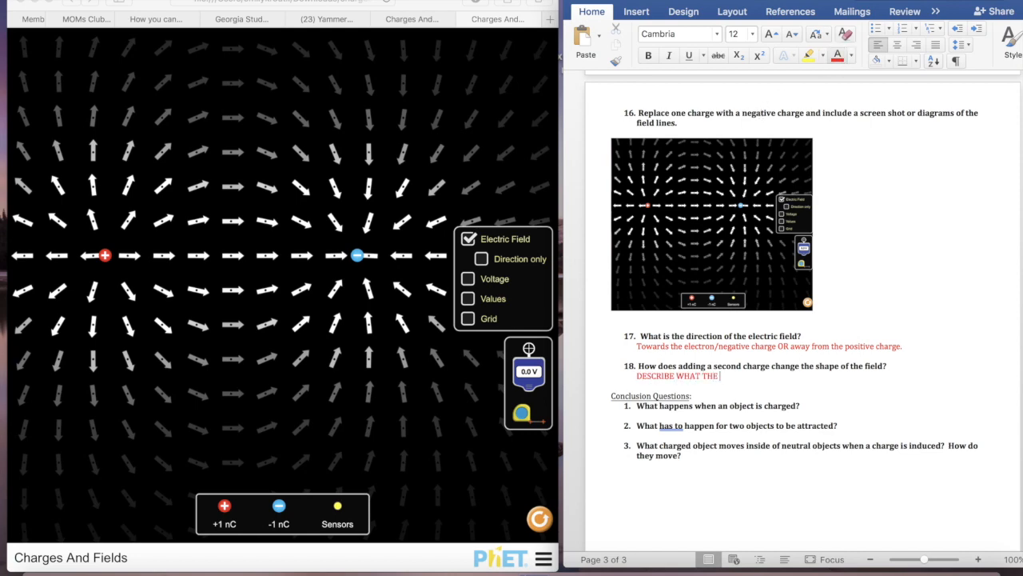
pyautogui.write('PICTURES OF TWO CAHRG')
pyautogui.press('BackSpace')
pyautogui.press('BackSpace')
pyautogui.press('BackSpace')
pyautogui.write('HARGES LO')
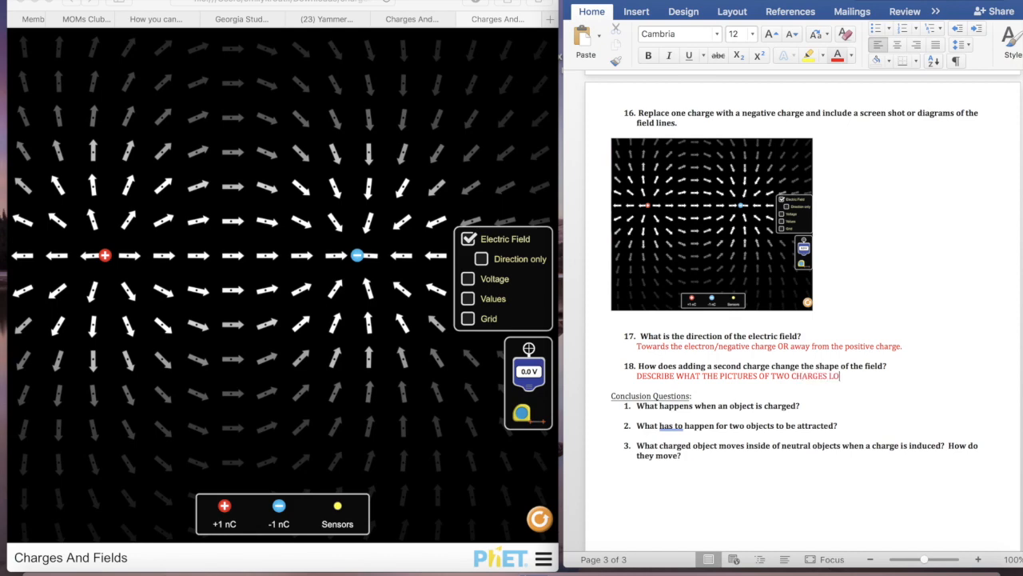
pyautogui.write('OK DIFFERENT')
# Change "WHAT" to "HOW" in the question 18 answer and end it with "FROM THE PICTURE OF ONE CHARGE."
pyautogui.doubleClick(679, 375)
pyautogui.write('HO')
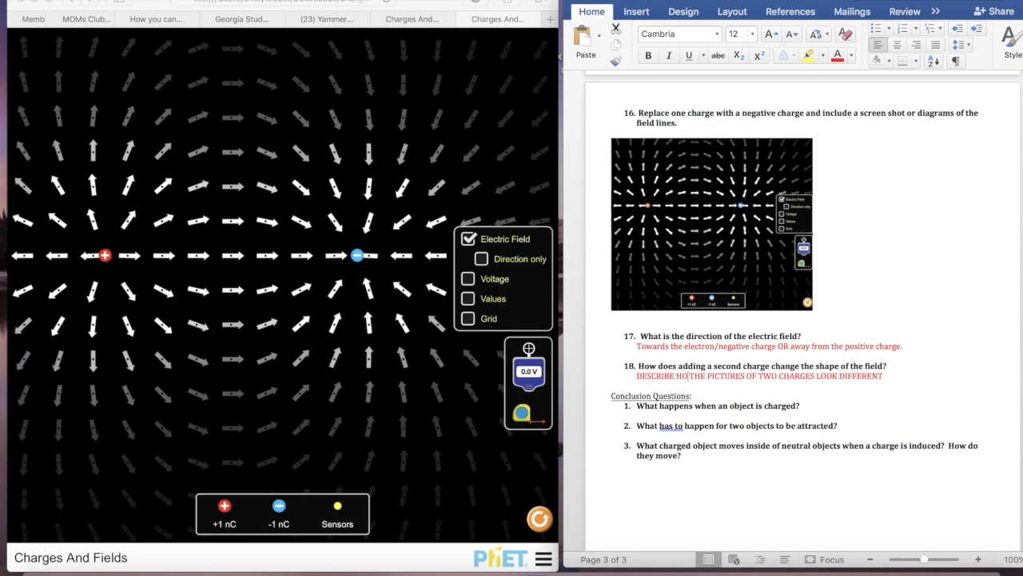
pyautogui.write('W')
pyautogui.click(919, 375)
pyautogui.write('FROM THE PICTURE OF ONE CHARGE/')
pyautogui.press('BackSpace')
pyautogui.write('.')
pyautogui.scroll(-3, 909, 426)
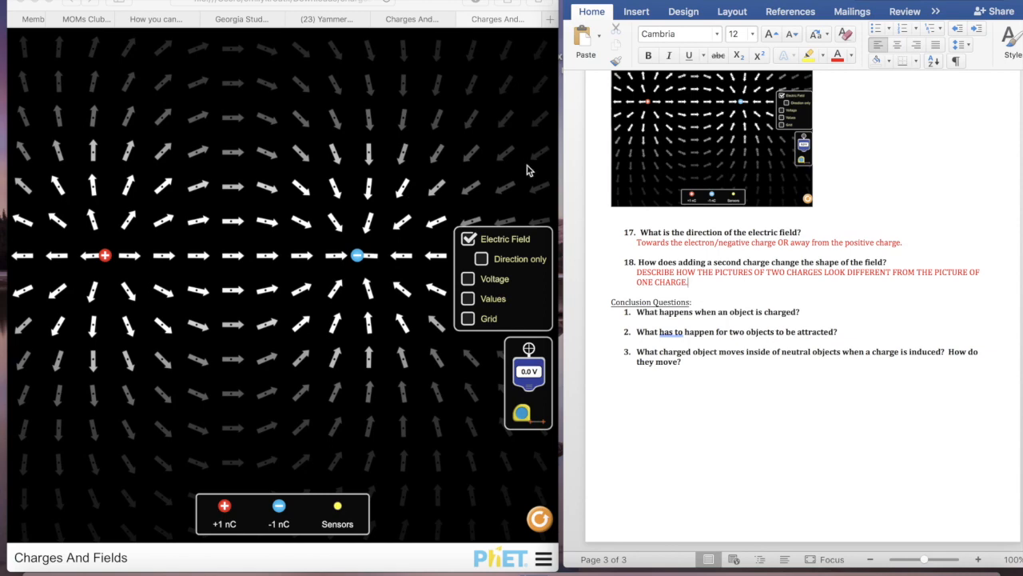
pyautogui.scroll(5, 681, 247)
pyautogui.scroll(20, 680, 245)
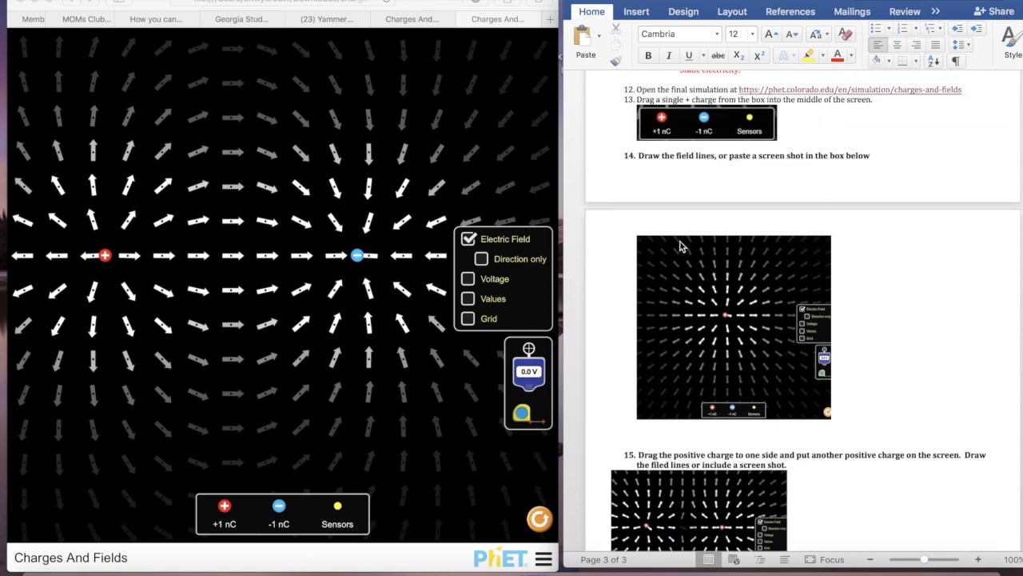